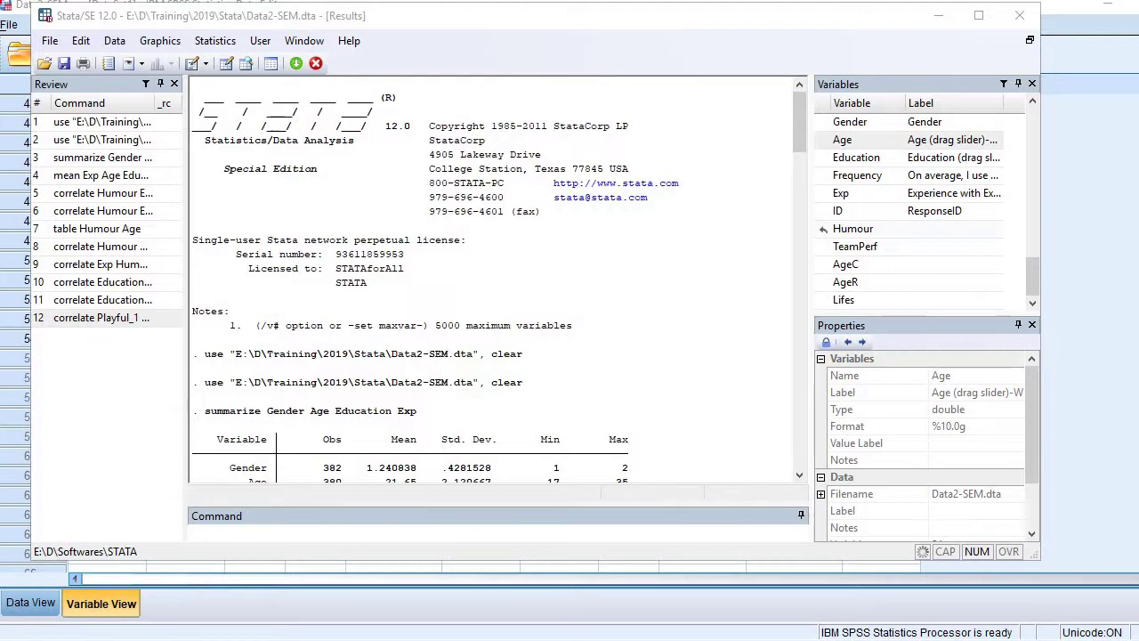
- Inspect the properties of the Humour, Exp and Age variables in the Variables panel
left_click_drag(1035, 277, 1031, 122)
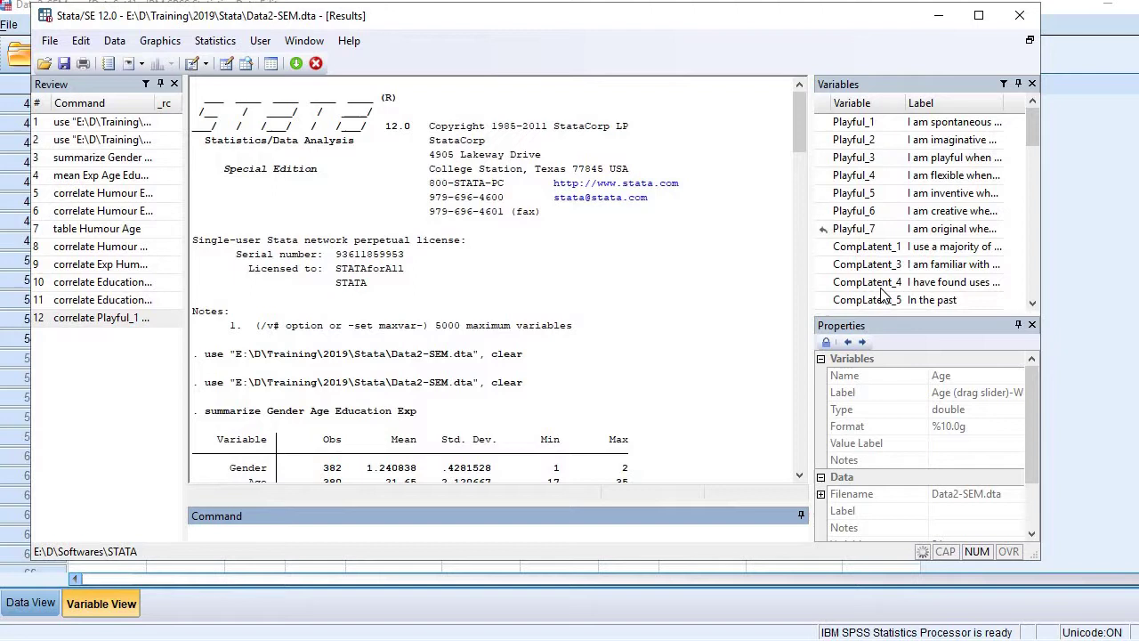
left_click_drag(1034, 123, 1018, 266)
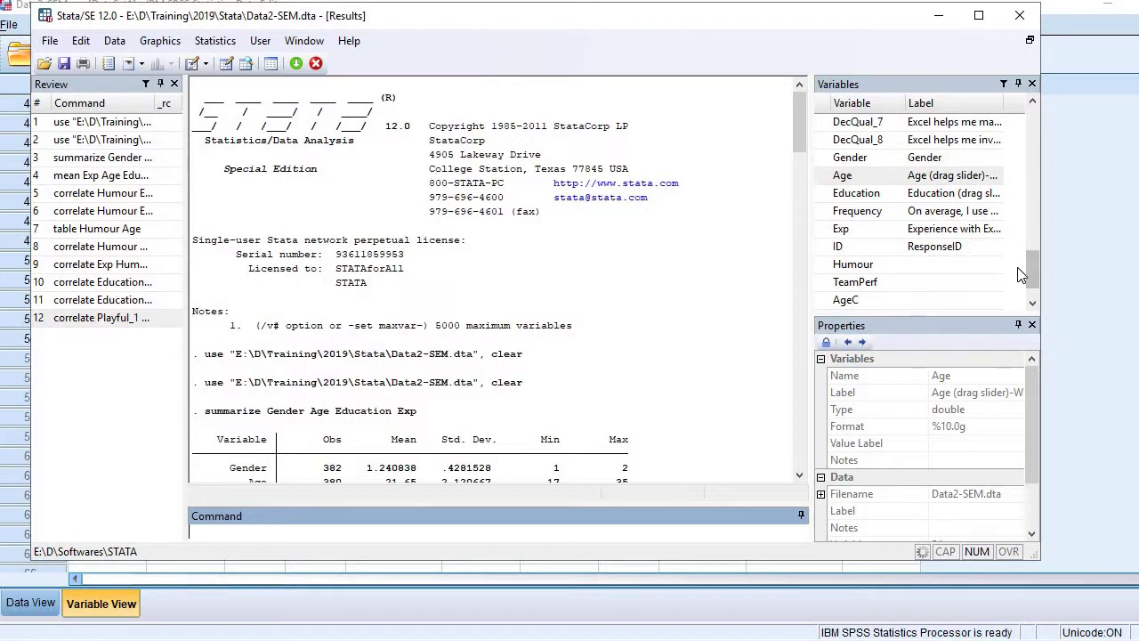
left_click(889, 263)
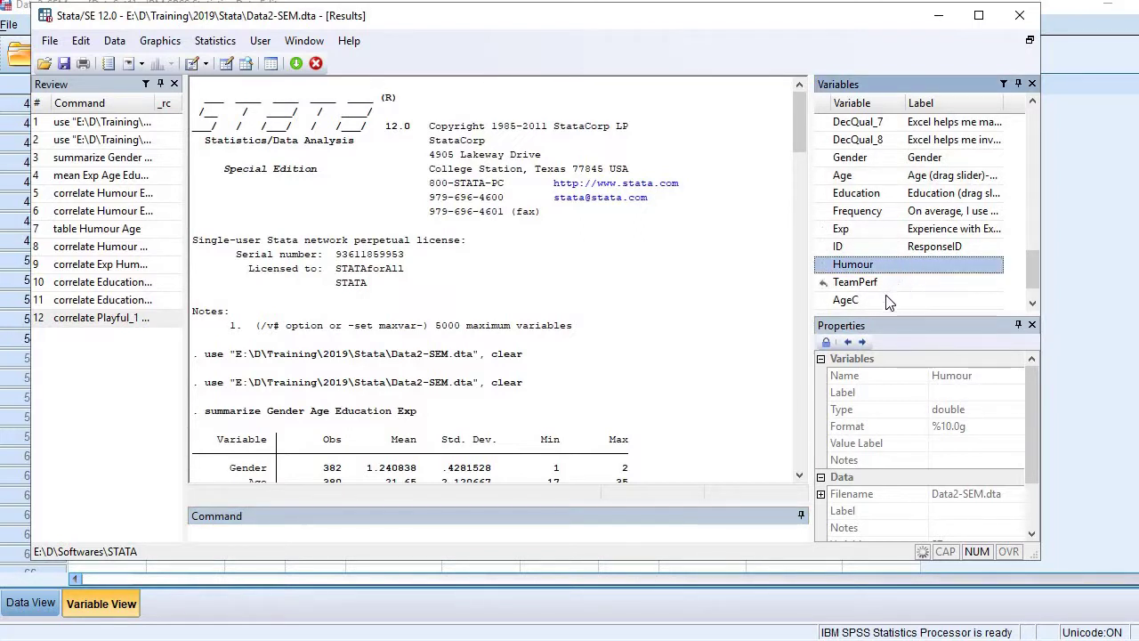
left_click(900, 229)
left_click(869, 177)
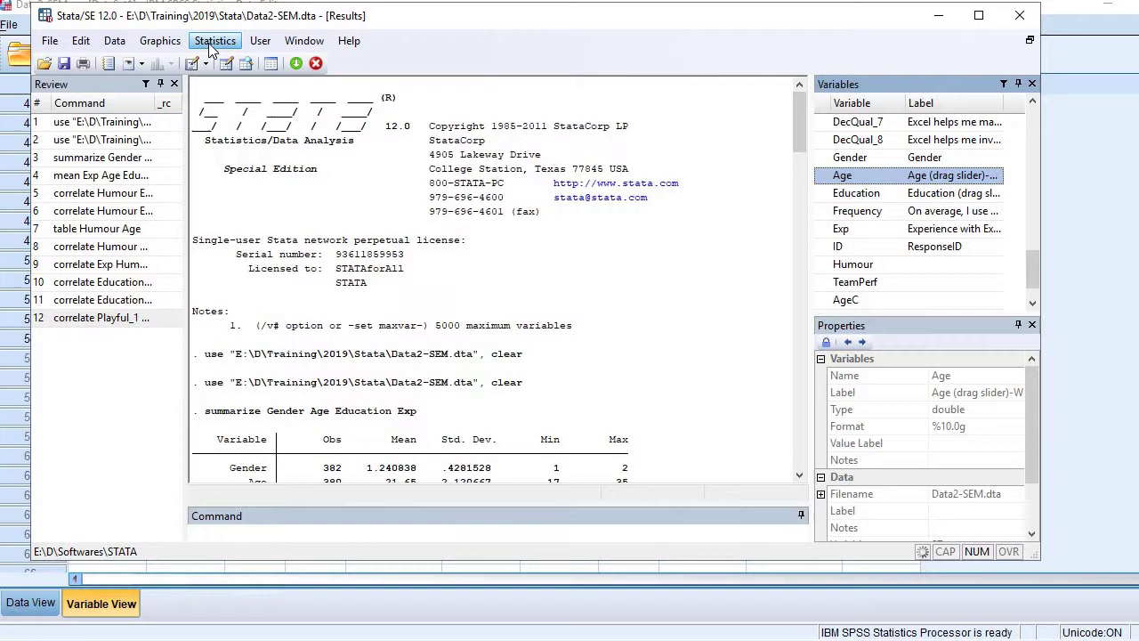
left_click(320, 529)
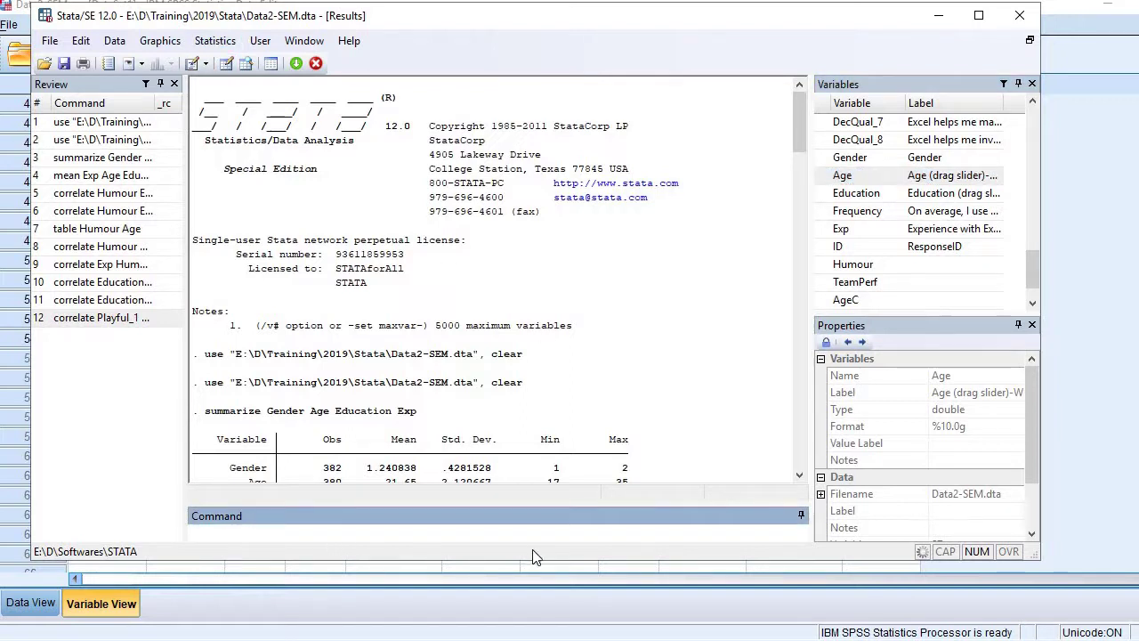
- Open the Correlations and covariances dialog and clear the previous Playful variable list
left_click(214, 41)
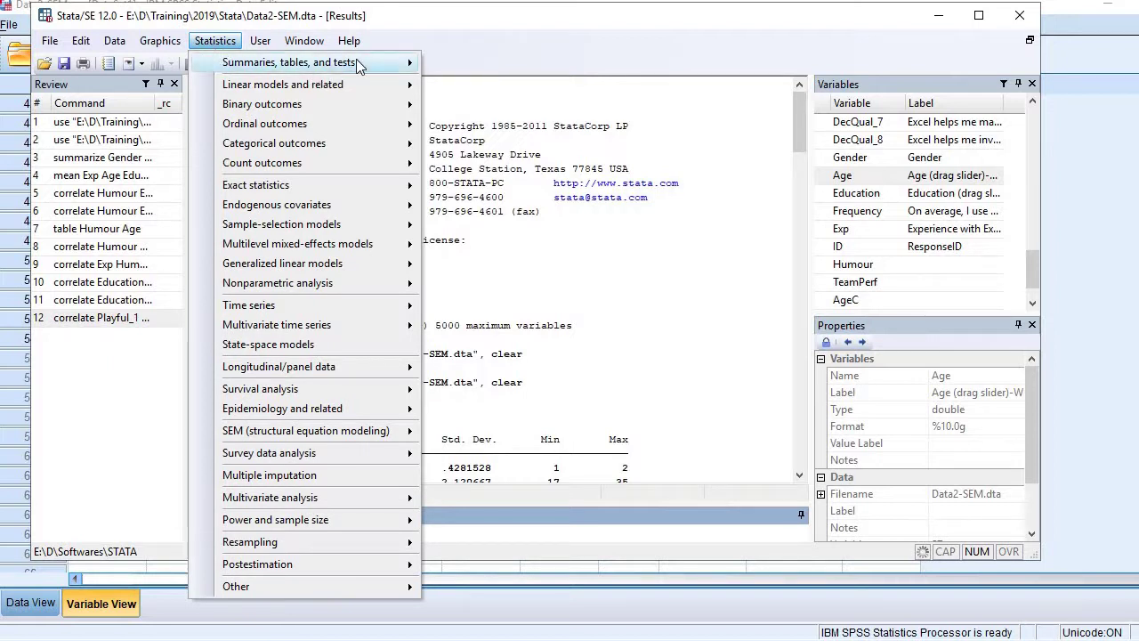
mouse_move(359, 64)
mouse_move(653, 68)
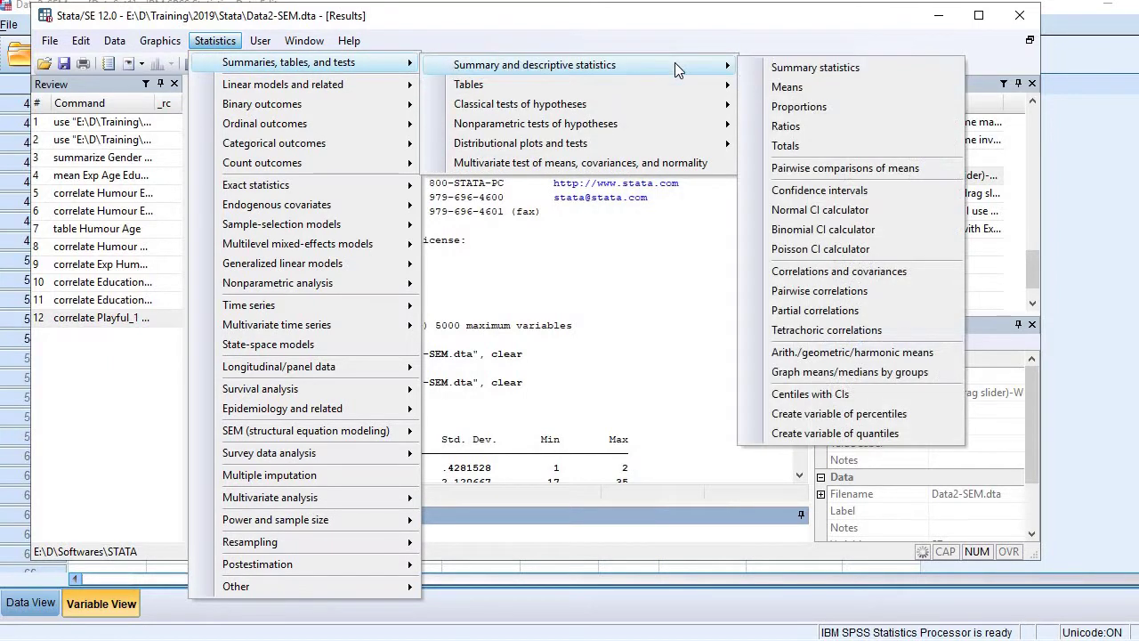
left_click(836, 270)
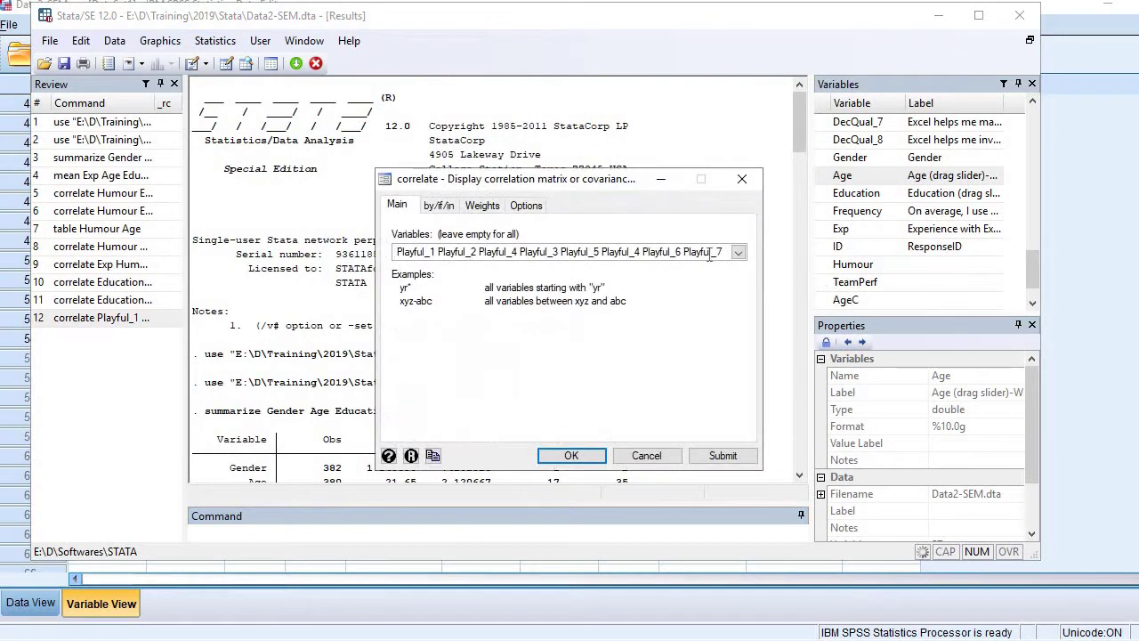
left_click(703, 252)
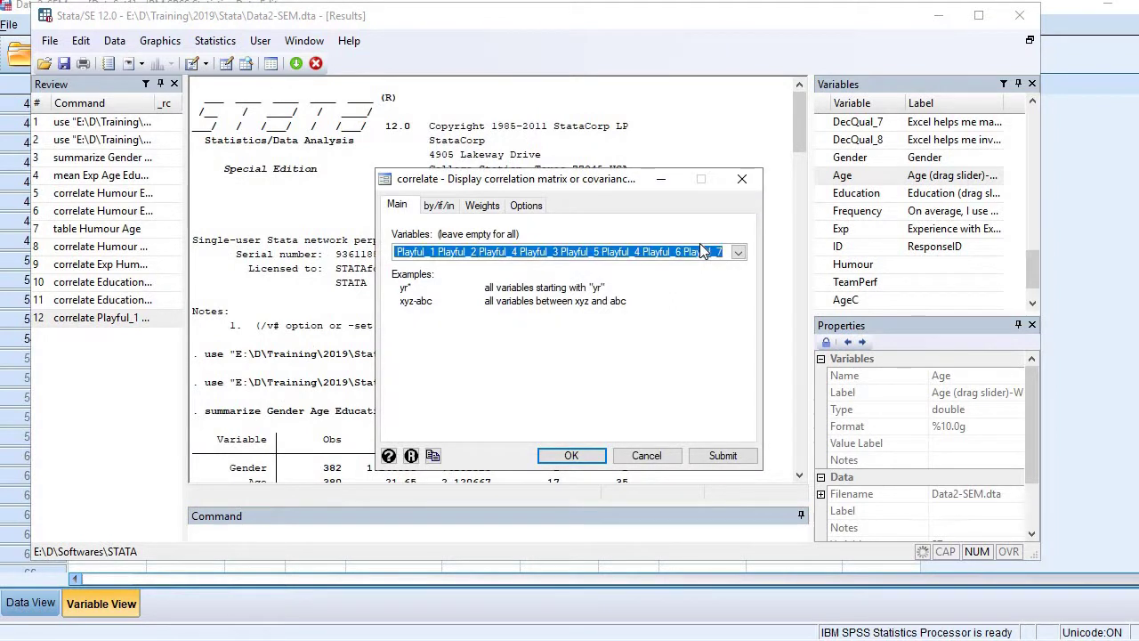
key("Delete")
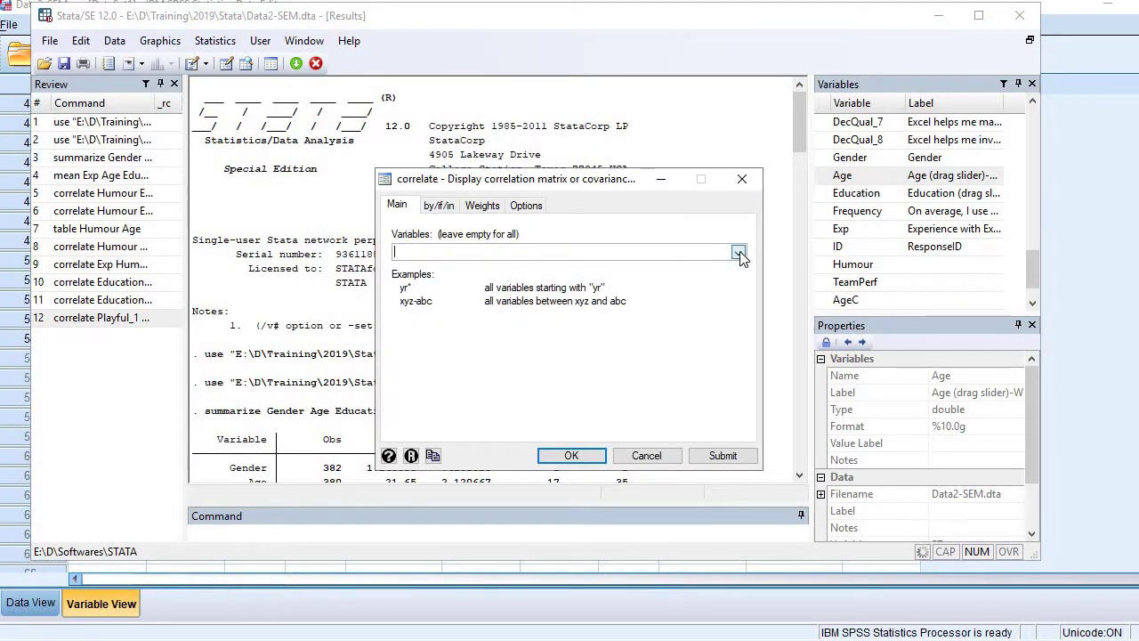
left_click(739, 253)
- Correlate Humour and Age with means and standard deviations, giving 0.0494
left_click_drag(740, 285, 731, 365)
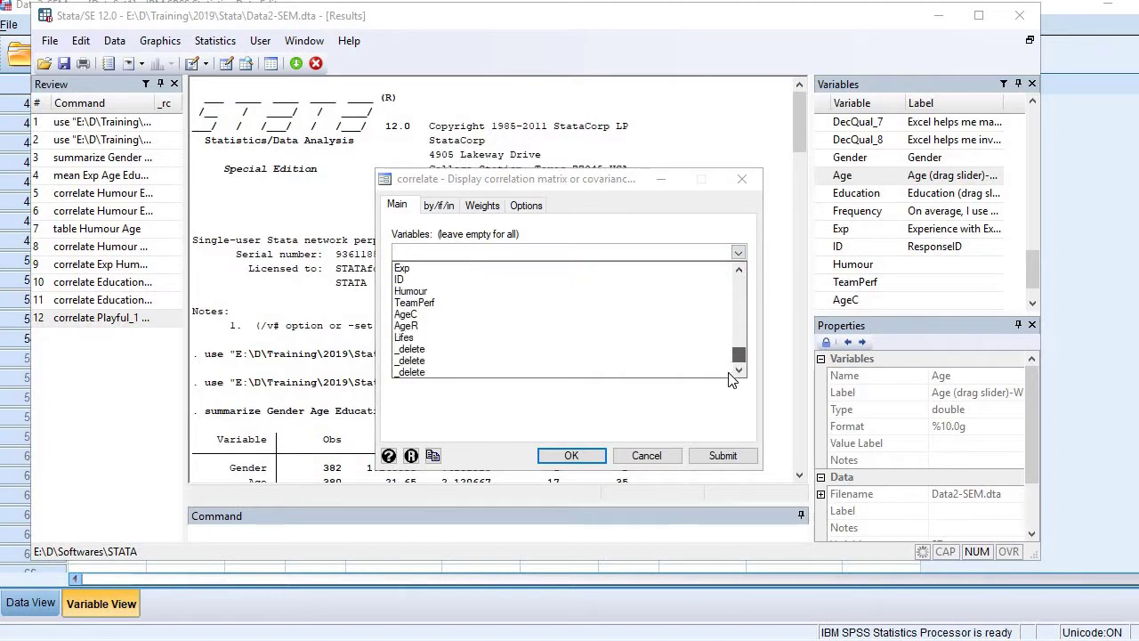
left_click(696, 294)
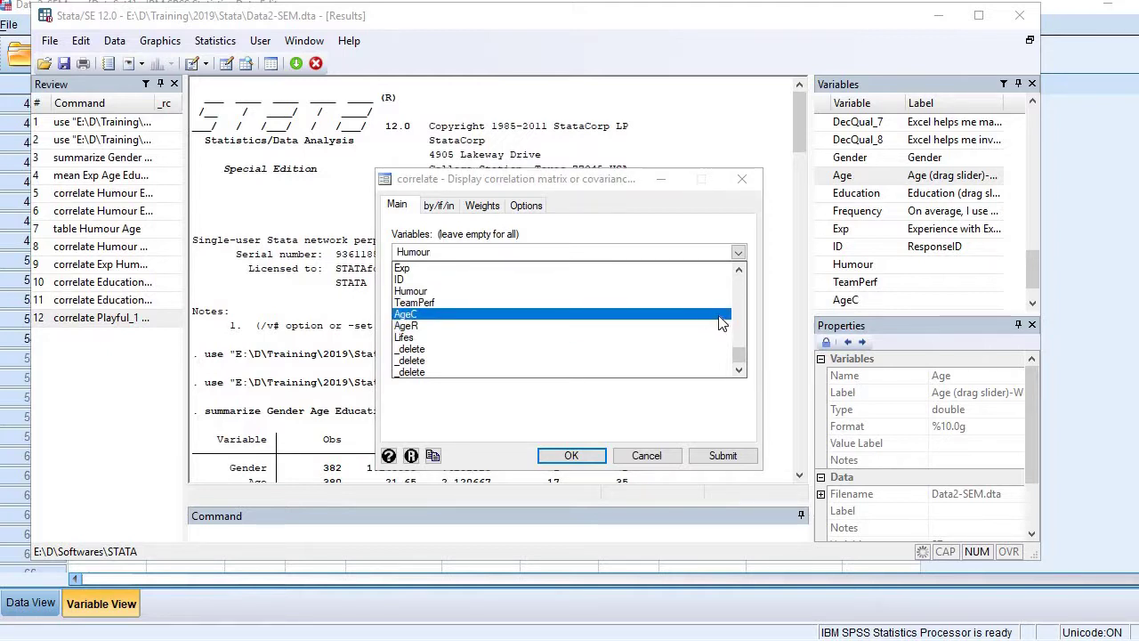
left_click(737, 269)
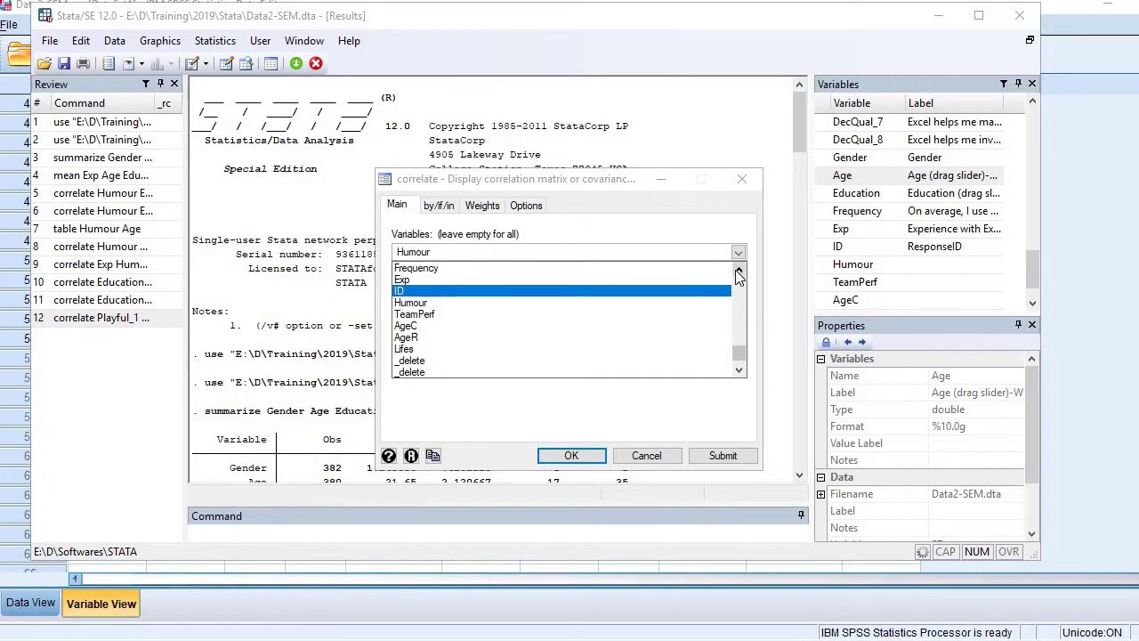
left_click(737, 270)
left_click(738, 269)
left_click(737, 269)
left_click(702, 279)
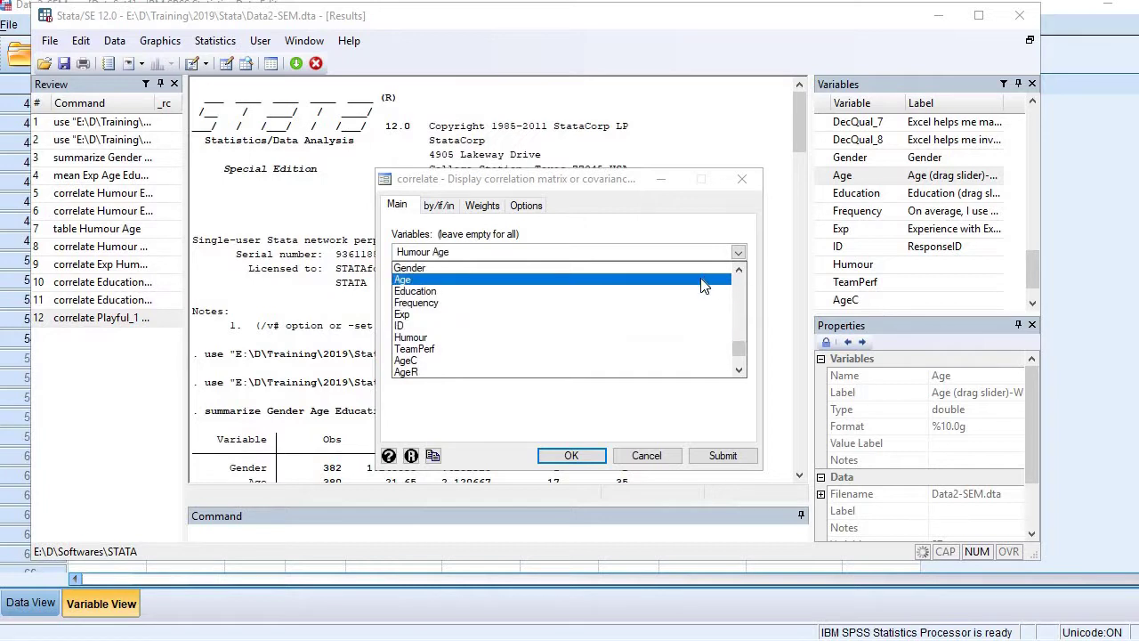
left_click(709, 467)
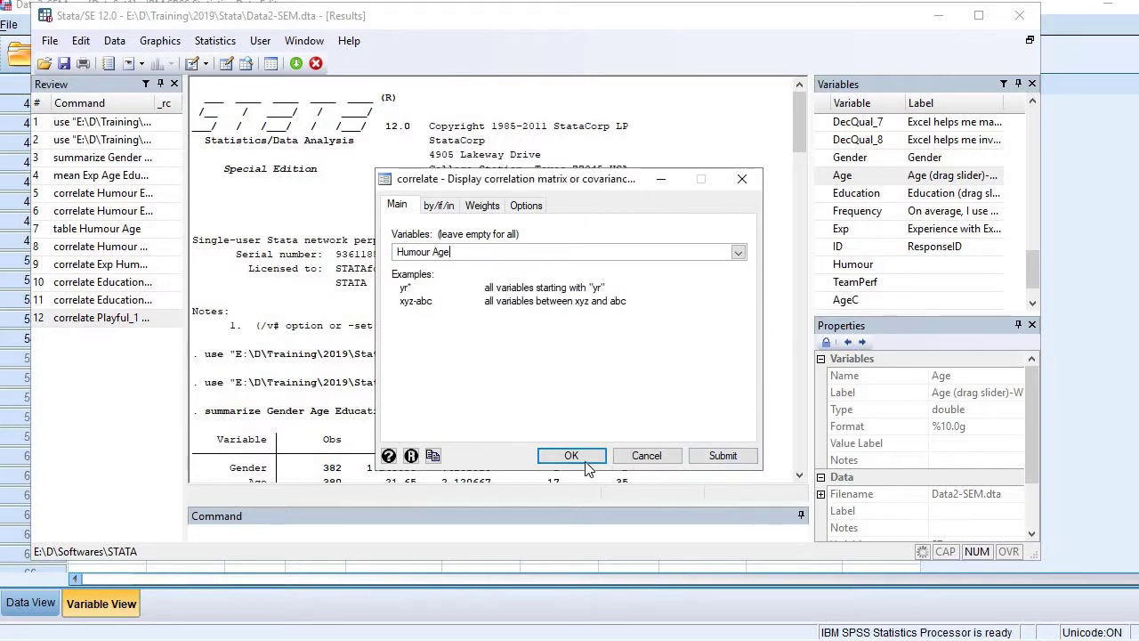
left_click(571, 455)
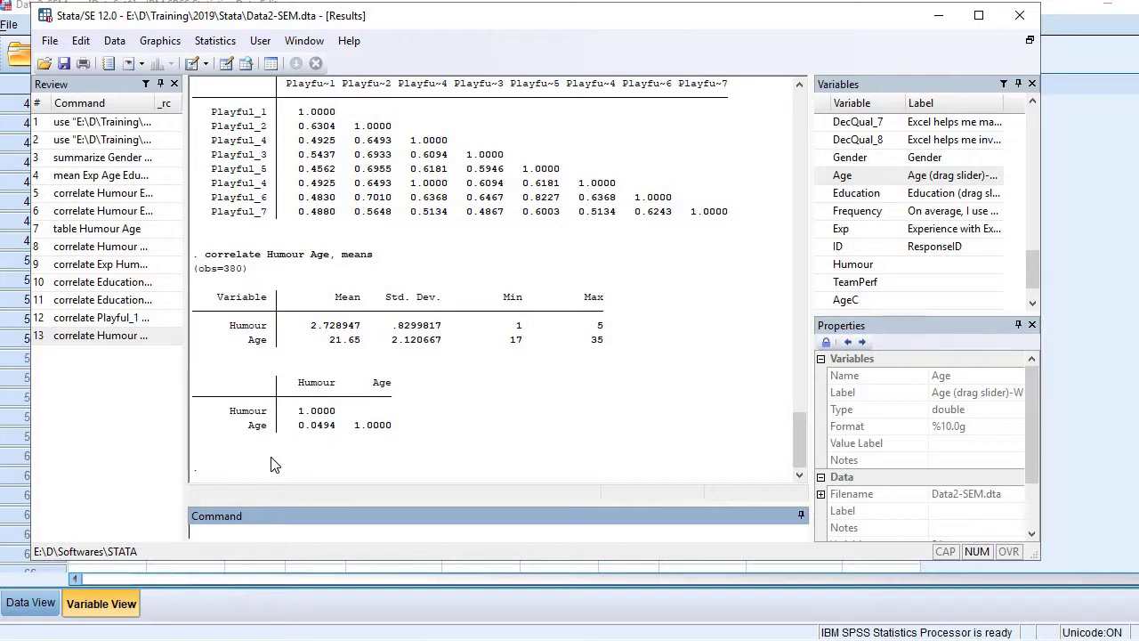
- Rerun the correlation with Exp and Education added after Humour and Age (obs=379)
left_click(212, 42)
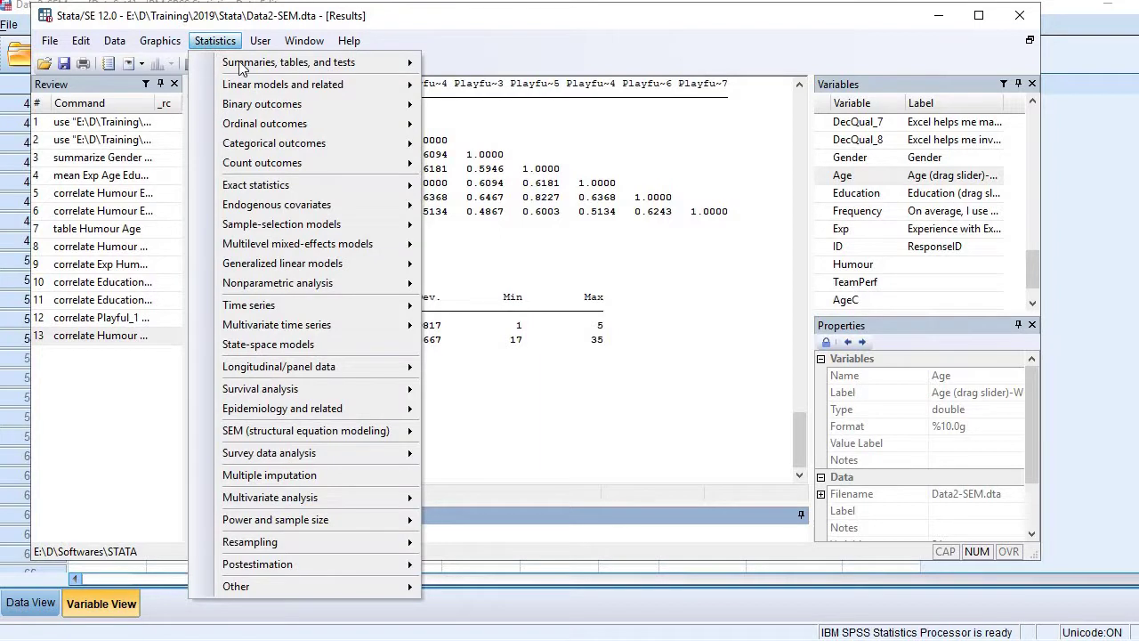
mouse_move(547, 71)
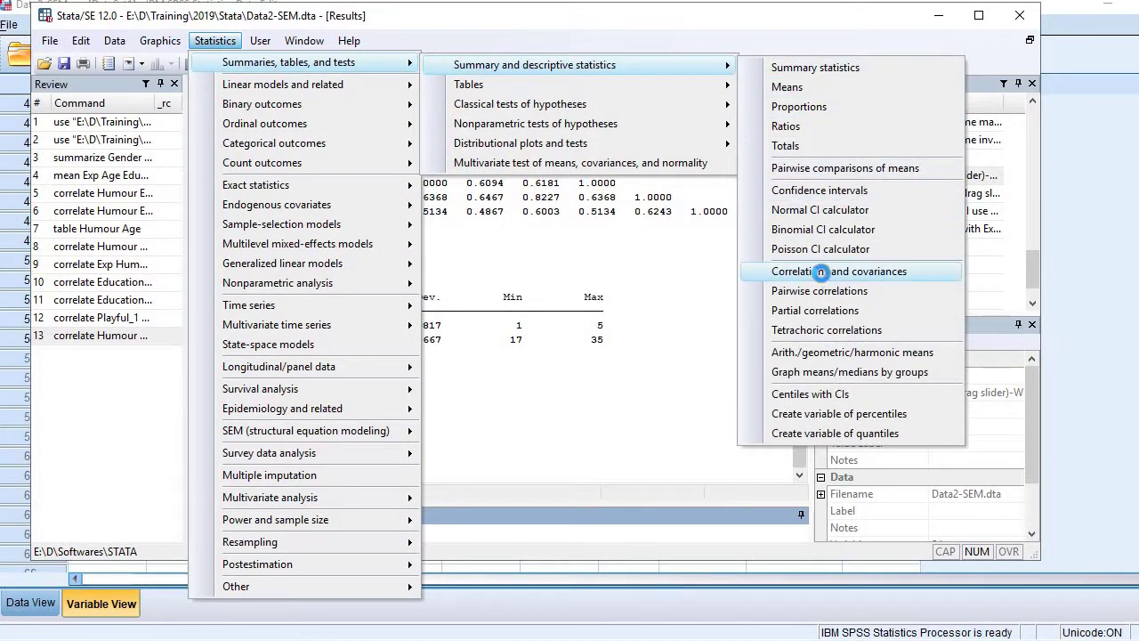
left_click(821, 272)
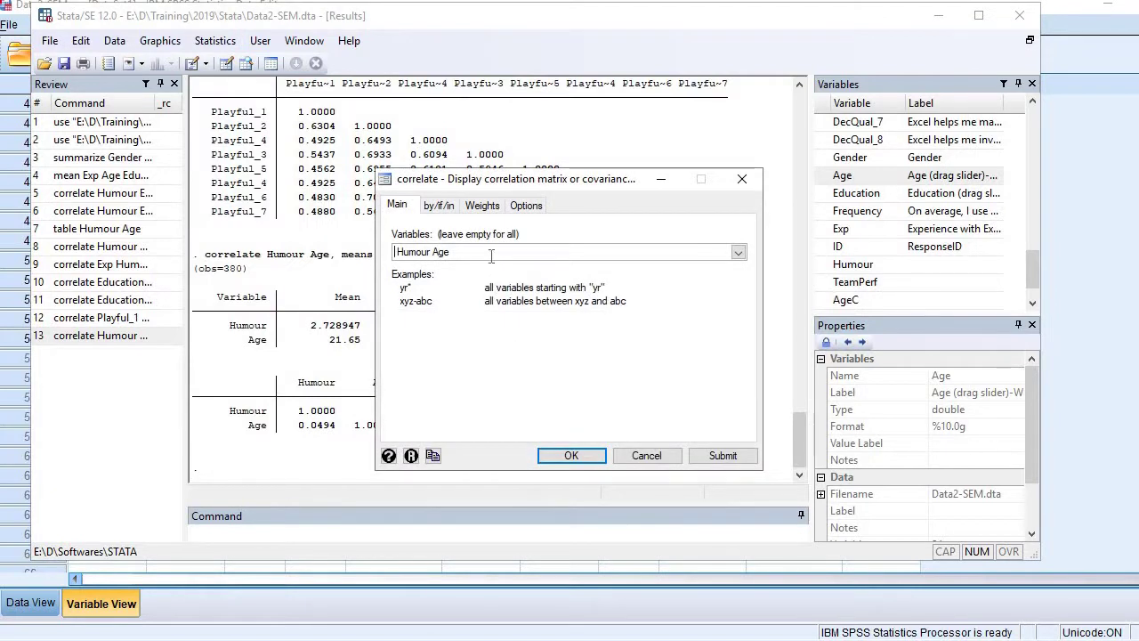
left_click(737, 252)
left_click_drag(736, 282, 735, 376)
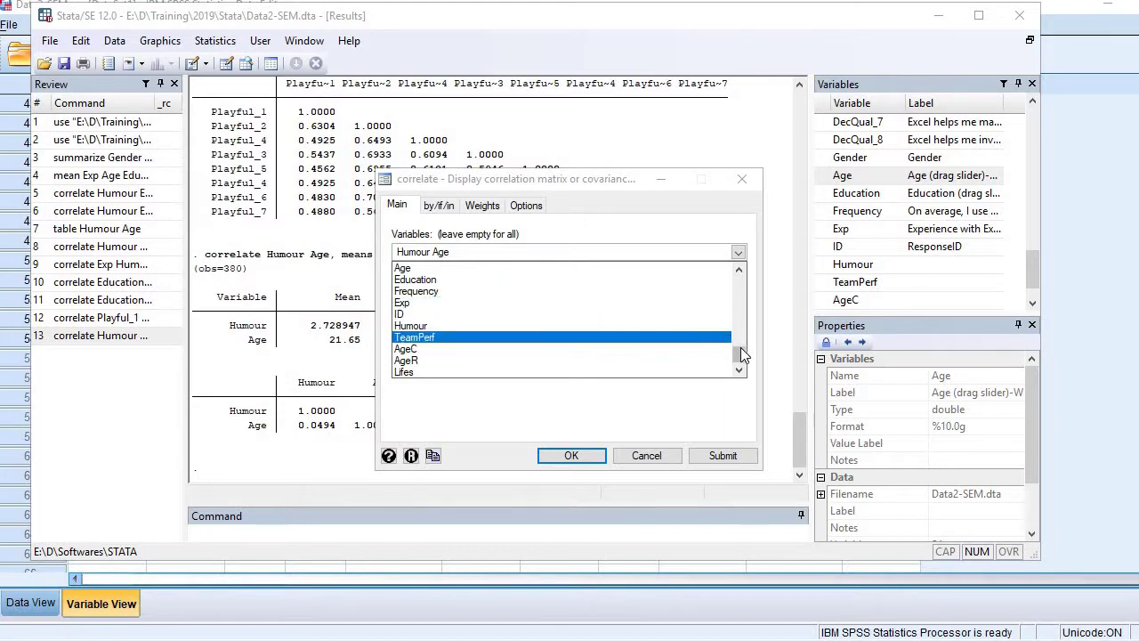
left_click_drag(740, 347, 741, 343)
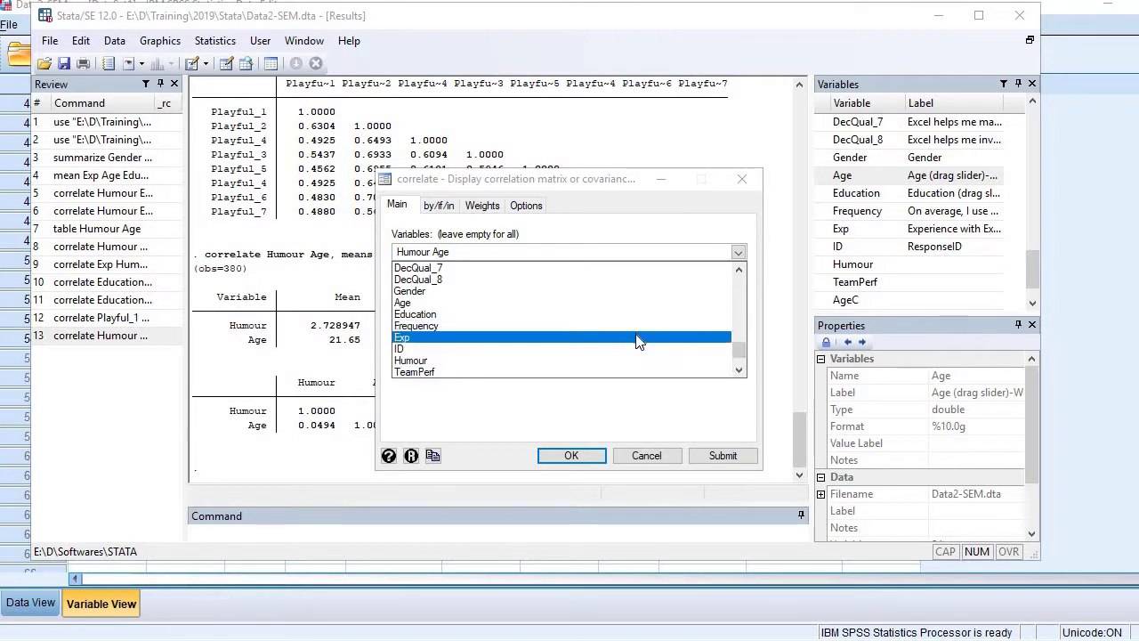
left_click(638, 341)
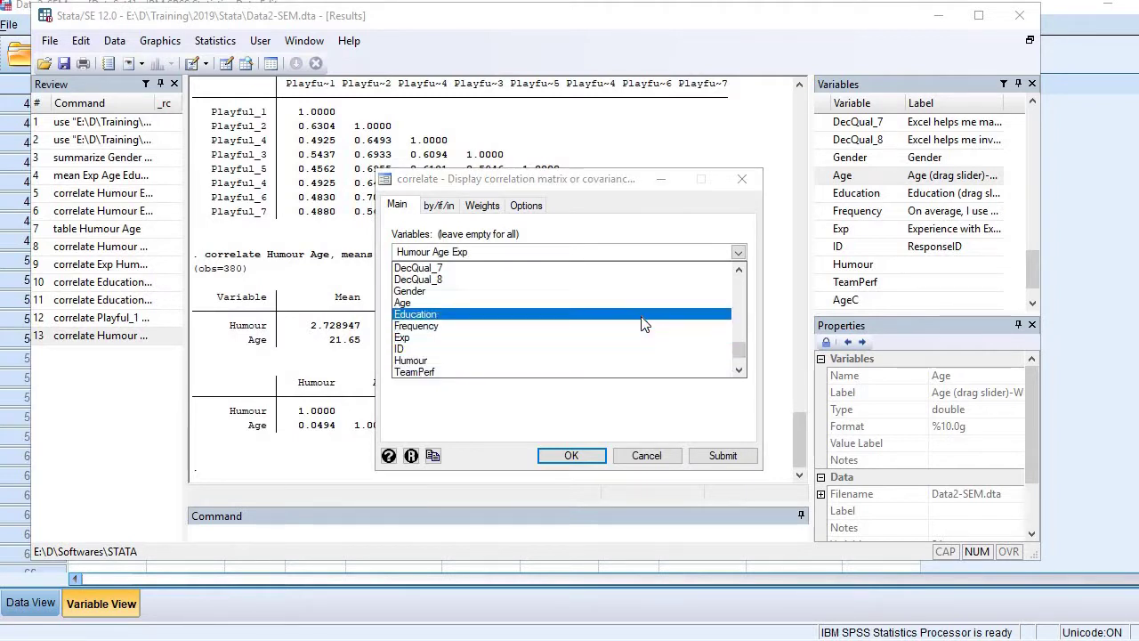
left_click(645, 323)
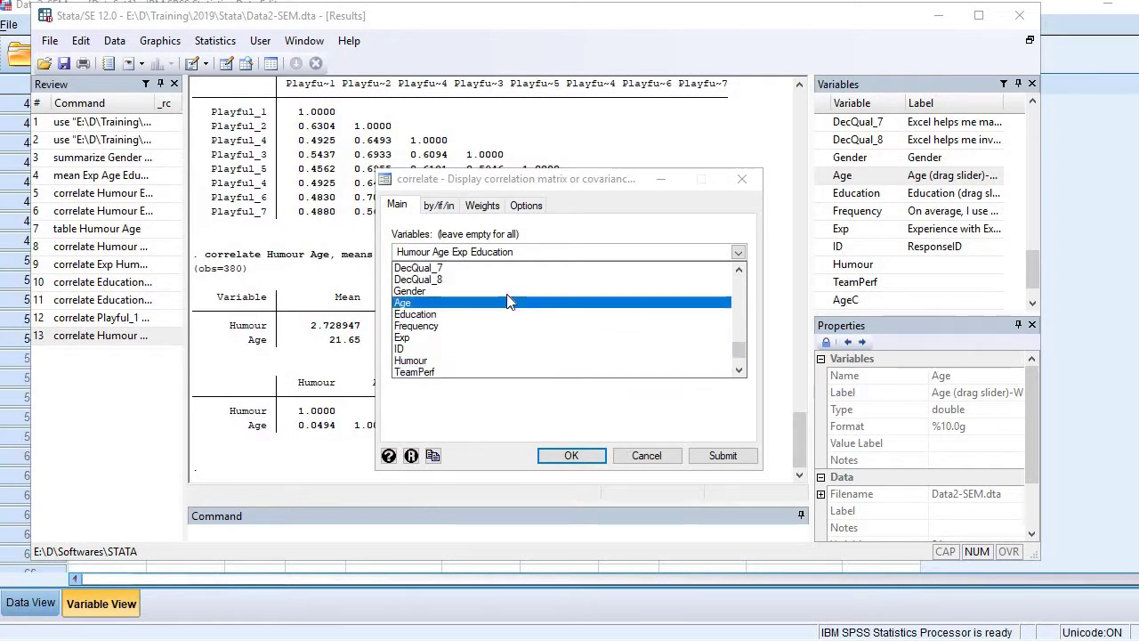
left_click(732, 456)
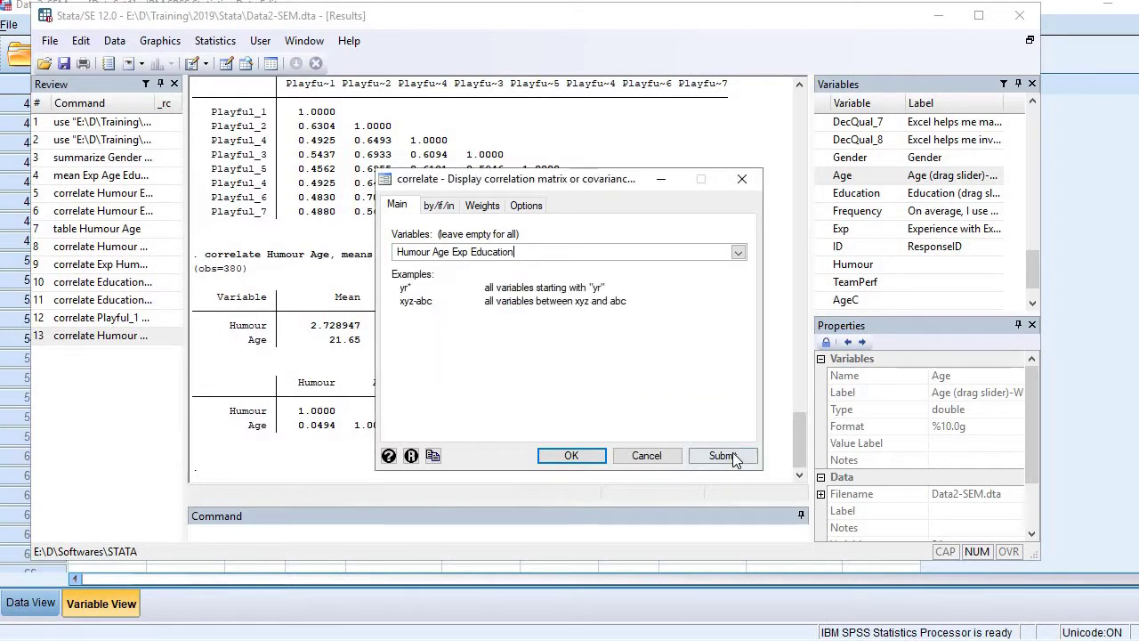
left_click(571, 456)
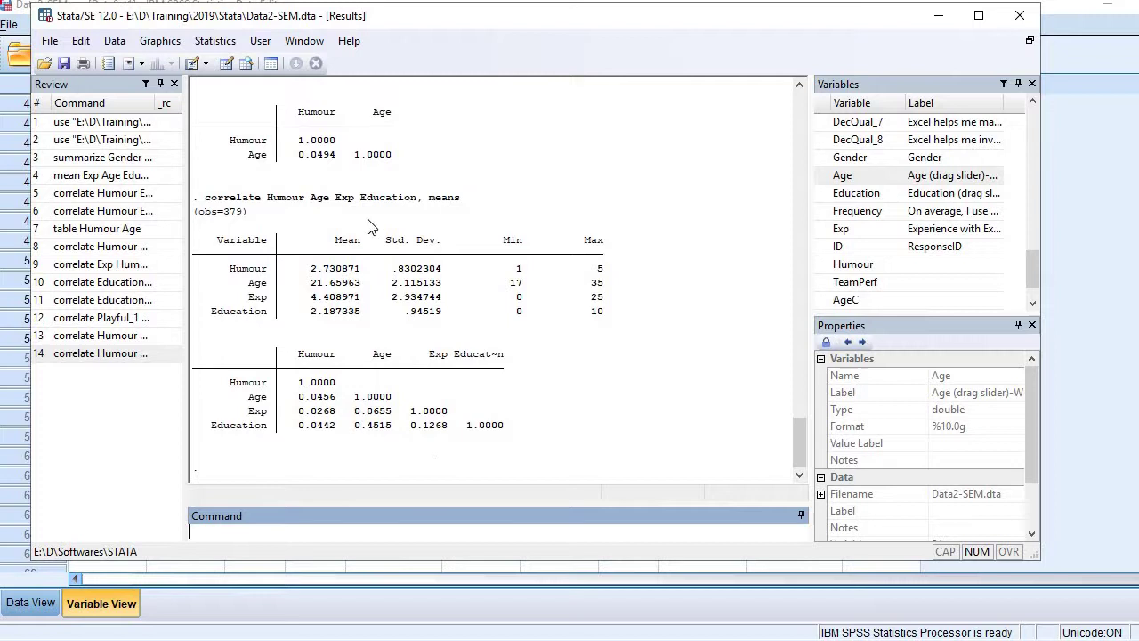
- Reopen the Correlations and covariances dialog and clear the previous variable list
left_click(214, 41)
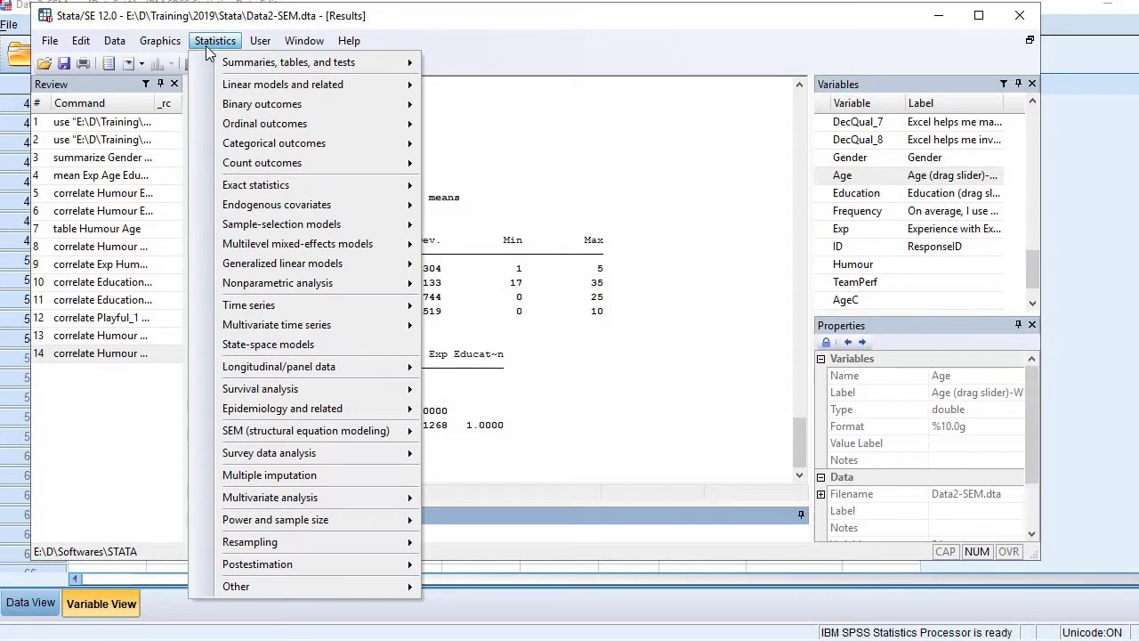
mouse_move(345, 64)
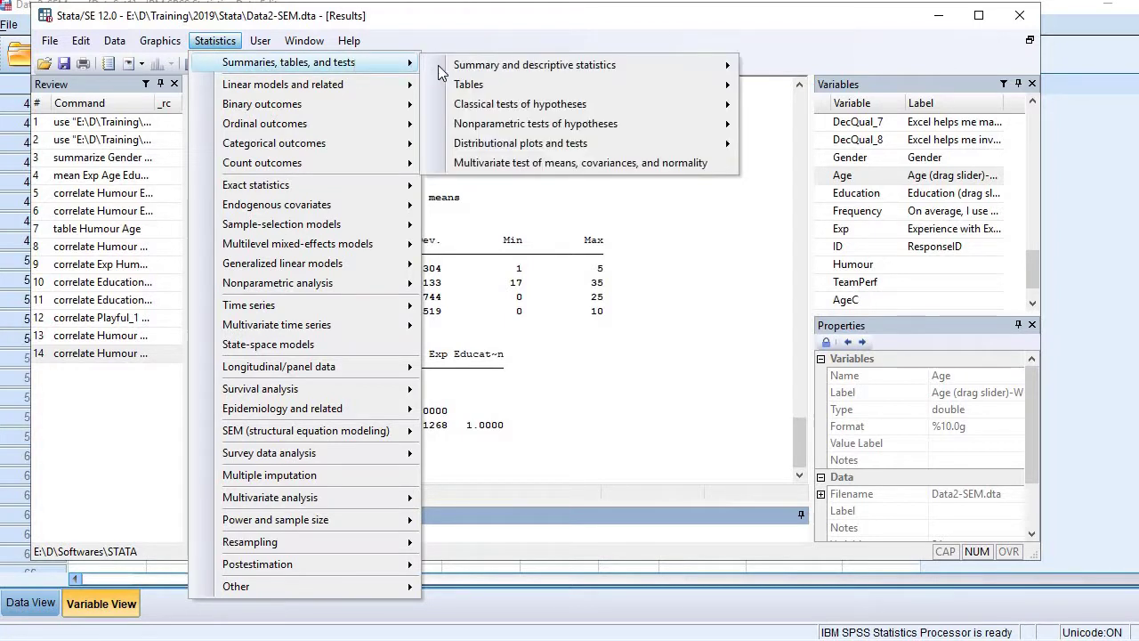
mouse_move(508, 67)
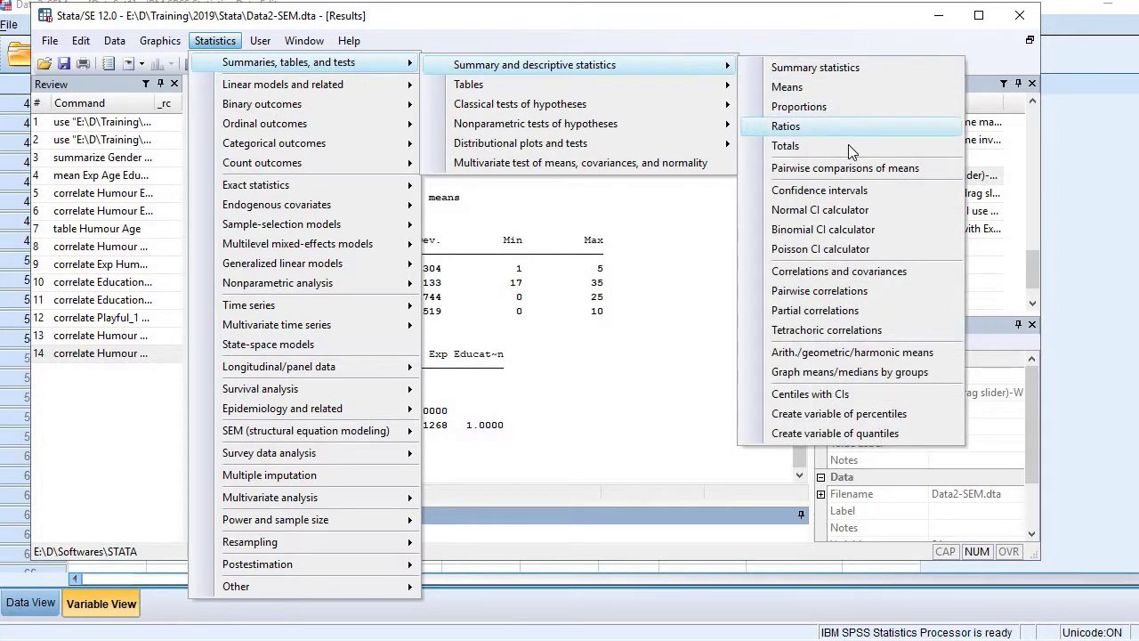
left_click(832, 269)
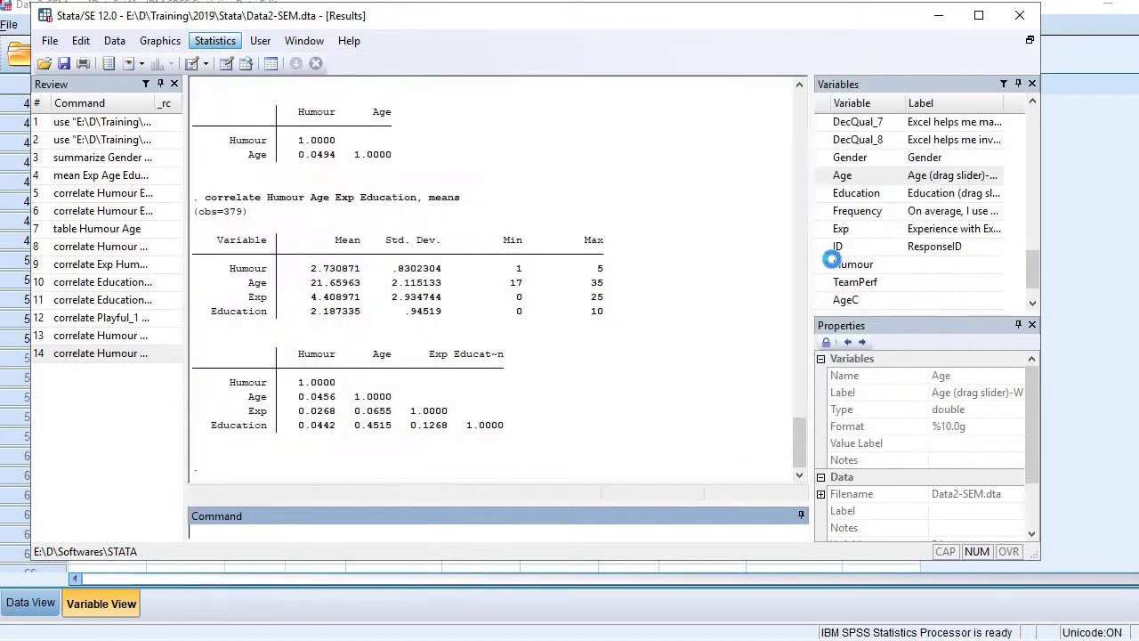
left_click_drag(561, 253, 321, 242)
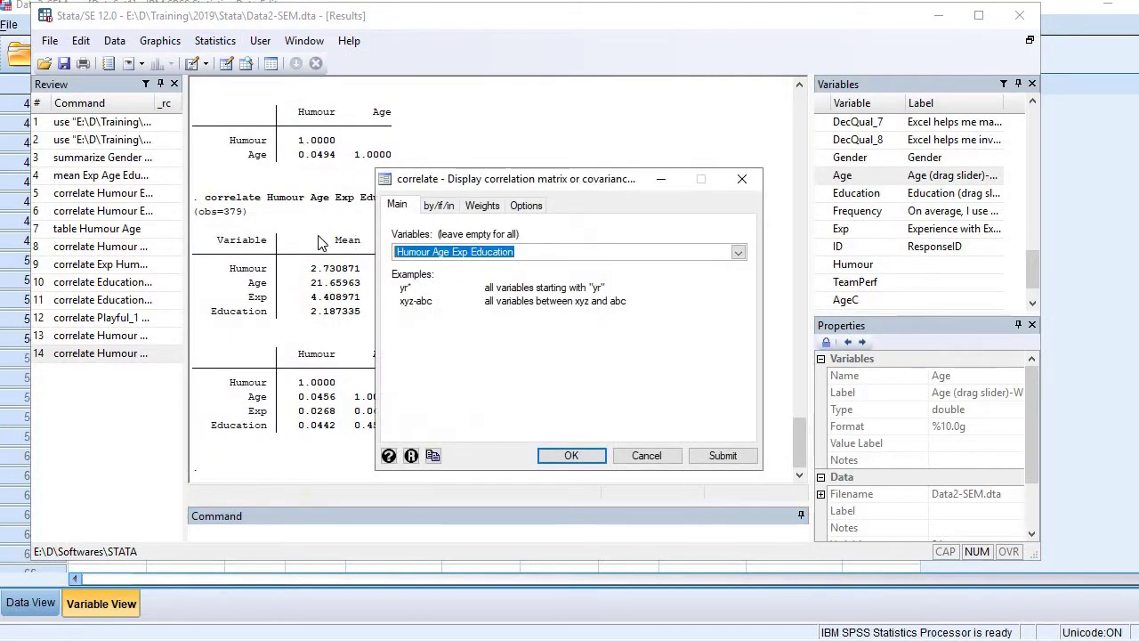
key("BackSpace")
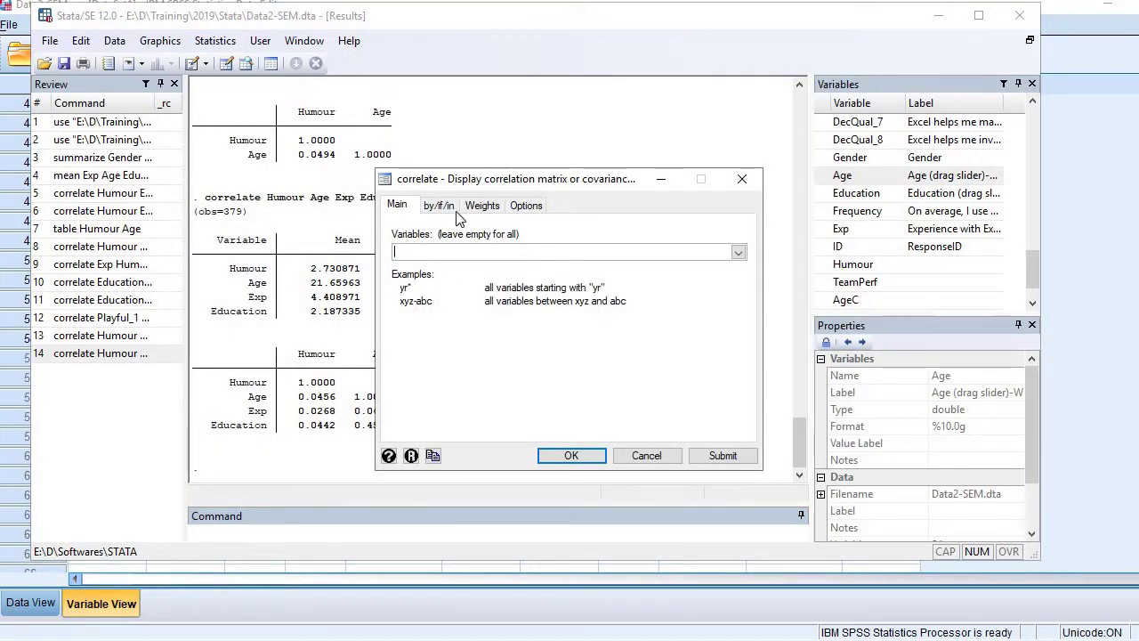
- Add Playful_1 through Playful_7 as the variables to correlate
left_click(738, 253)
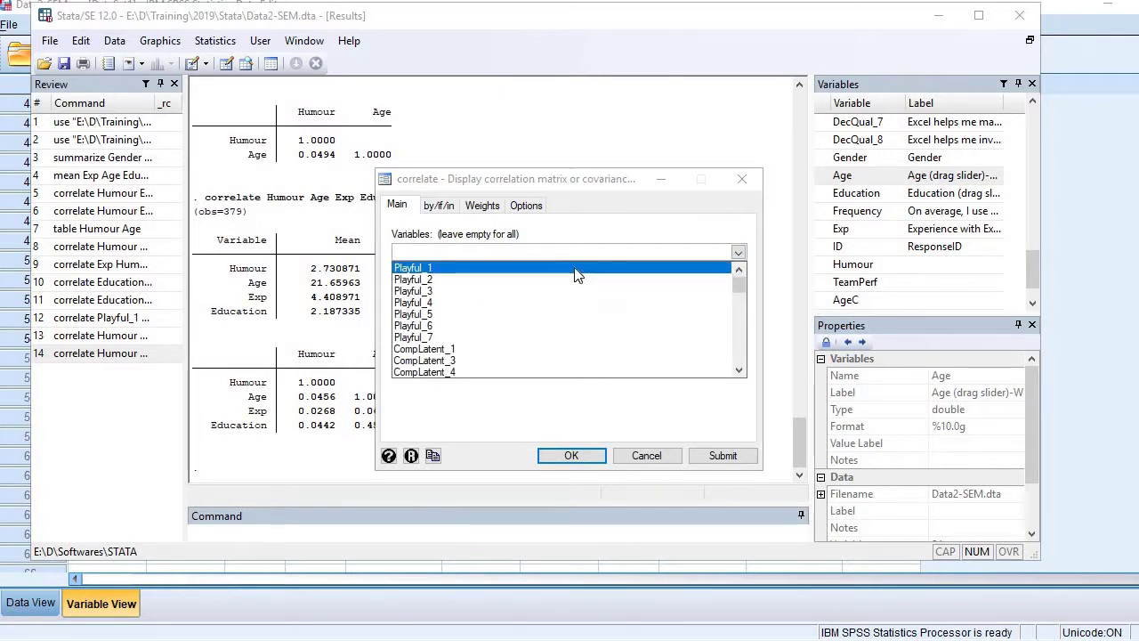
mouse_move(739, 281)
left_mouse_down()
mouse_move(755, 352)
mouse_move(754, 278)
left_mouse_up()
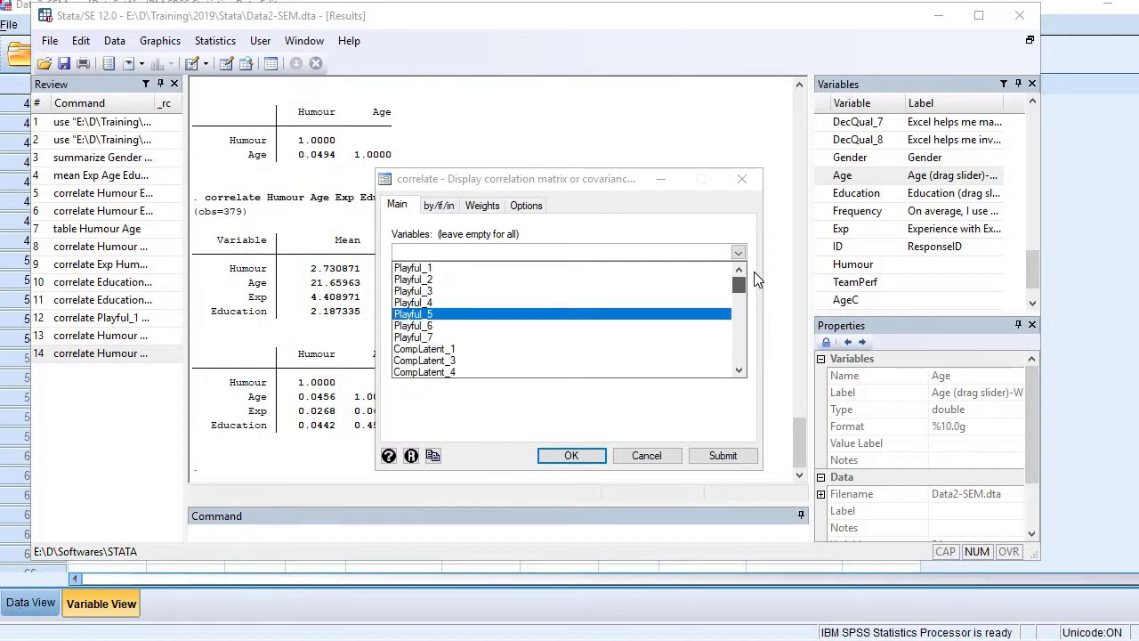
left_click(602, 270)
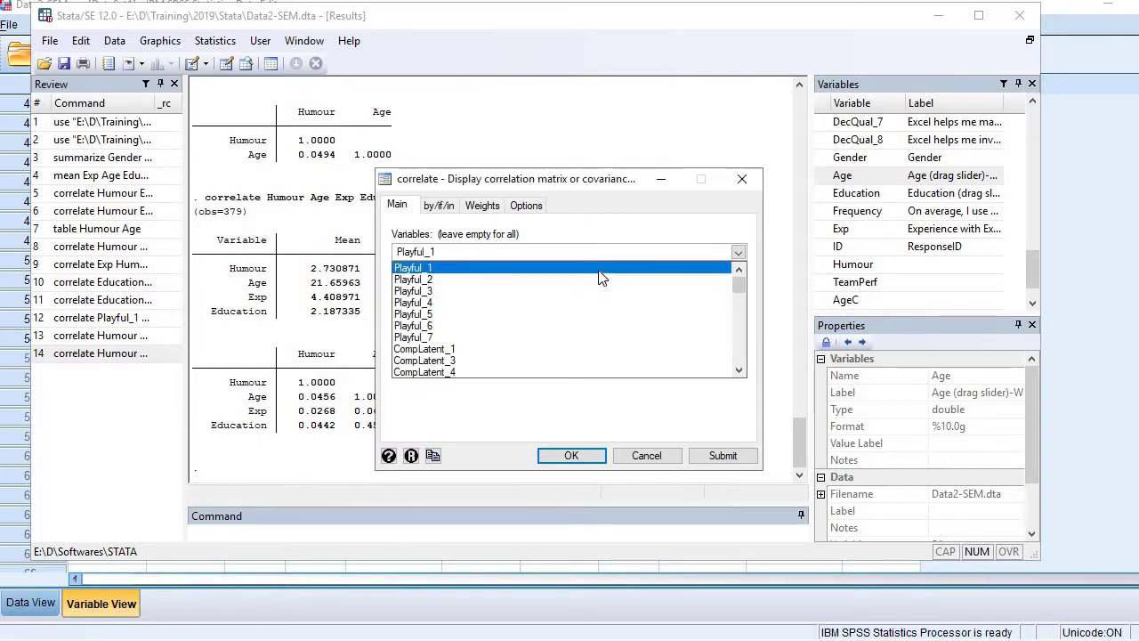
left_click(522, 279)
left_click(509, 291)
left_click(494, 302)
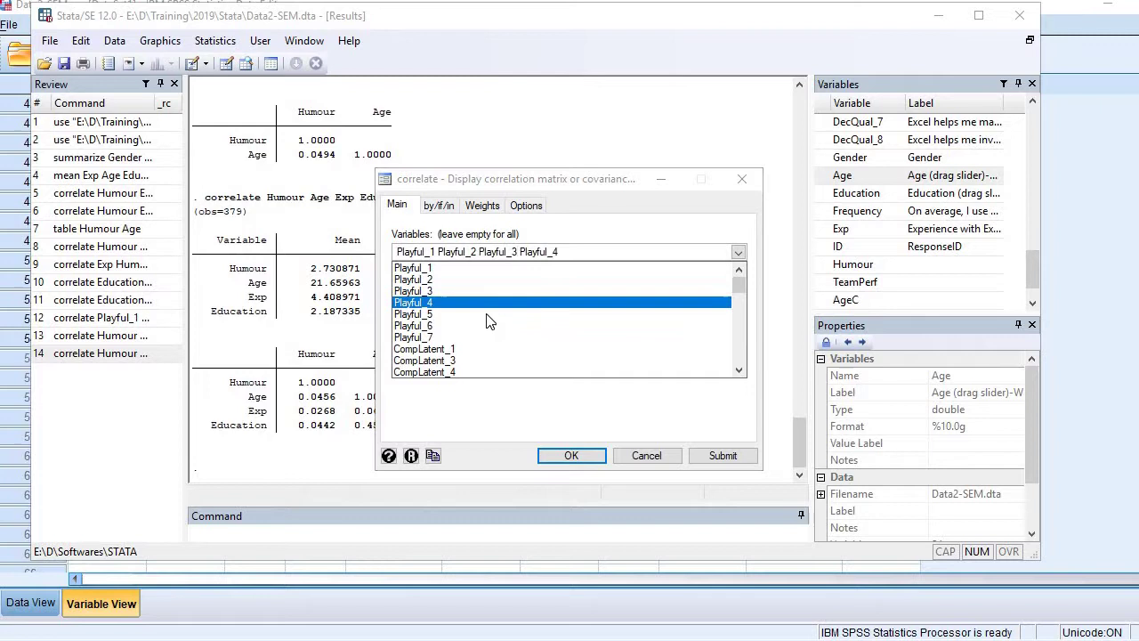
left_click(485, 314)
left_click(480, 325)
left_click(475, 338)
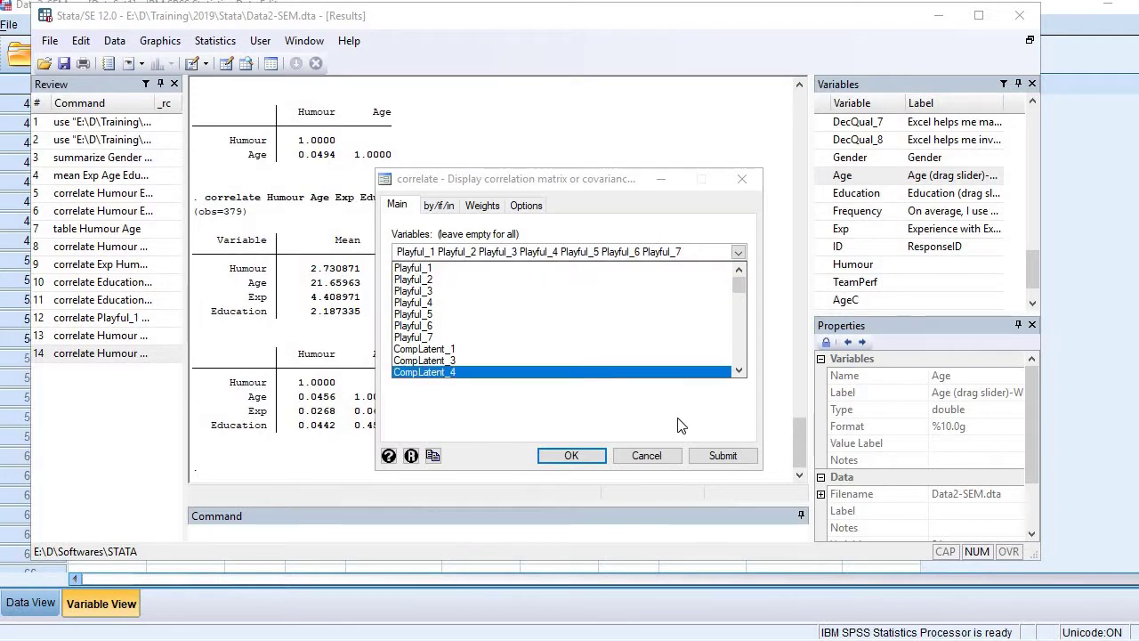
- Enable the means option and run the Playful items correlation (obs=382)
left_click(521, 212)
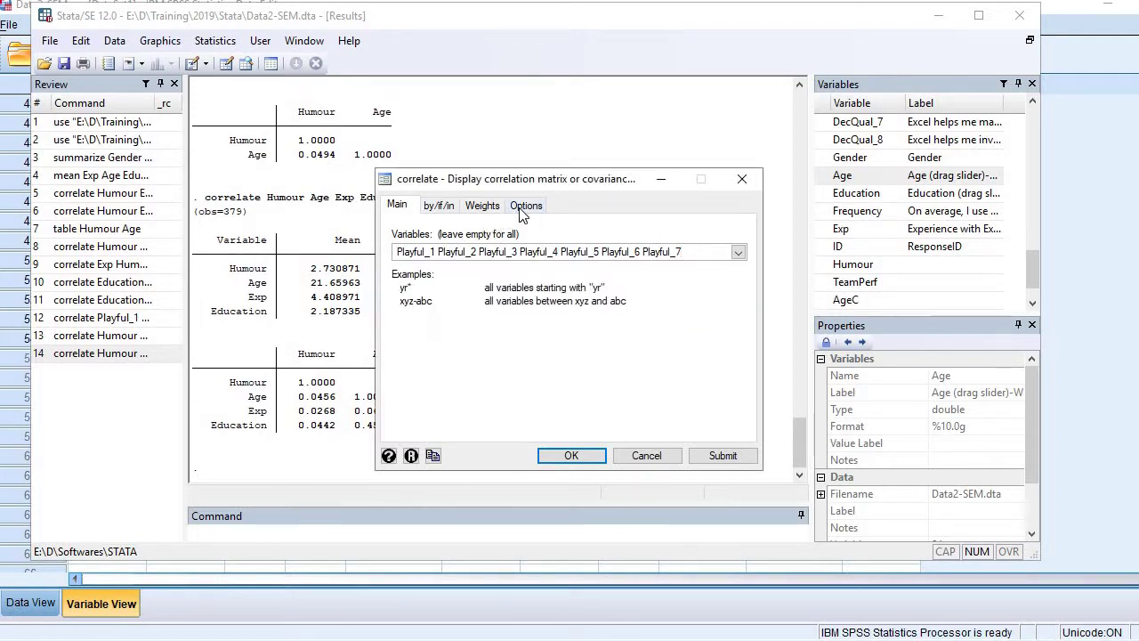
left_click(523, 210)
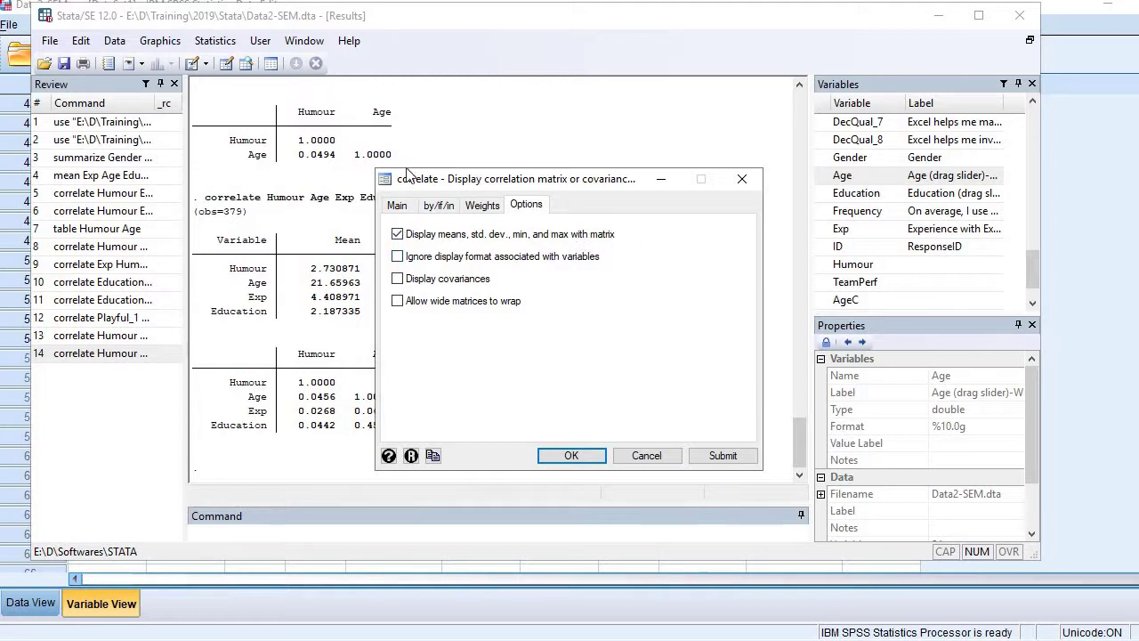
left_click(722, 456)
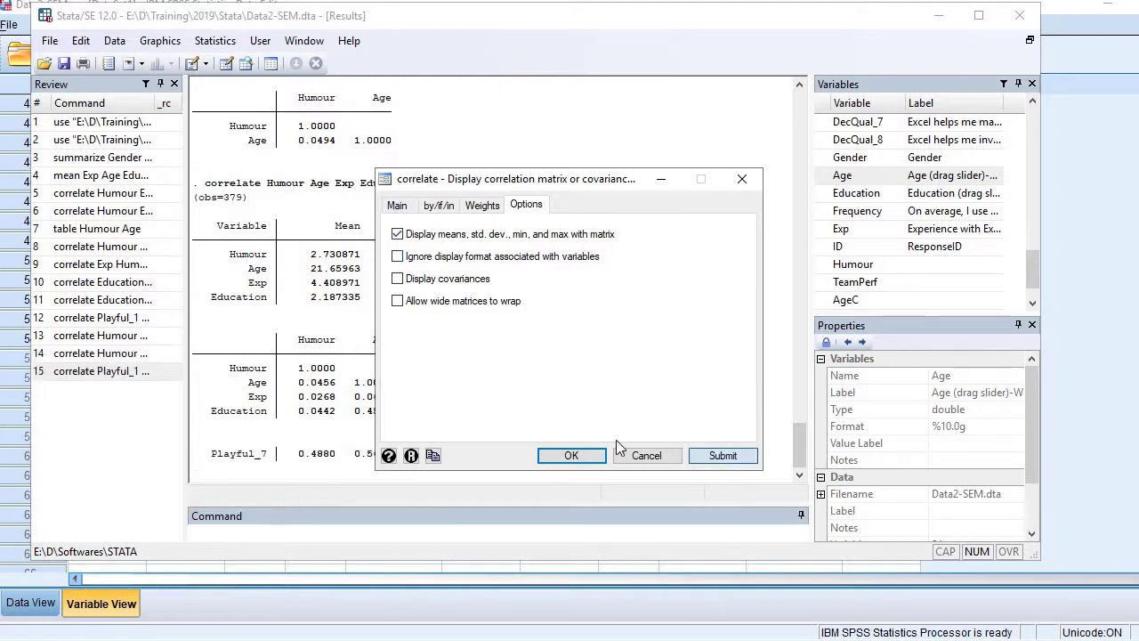
left_click(743, 179)
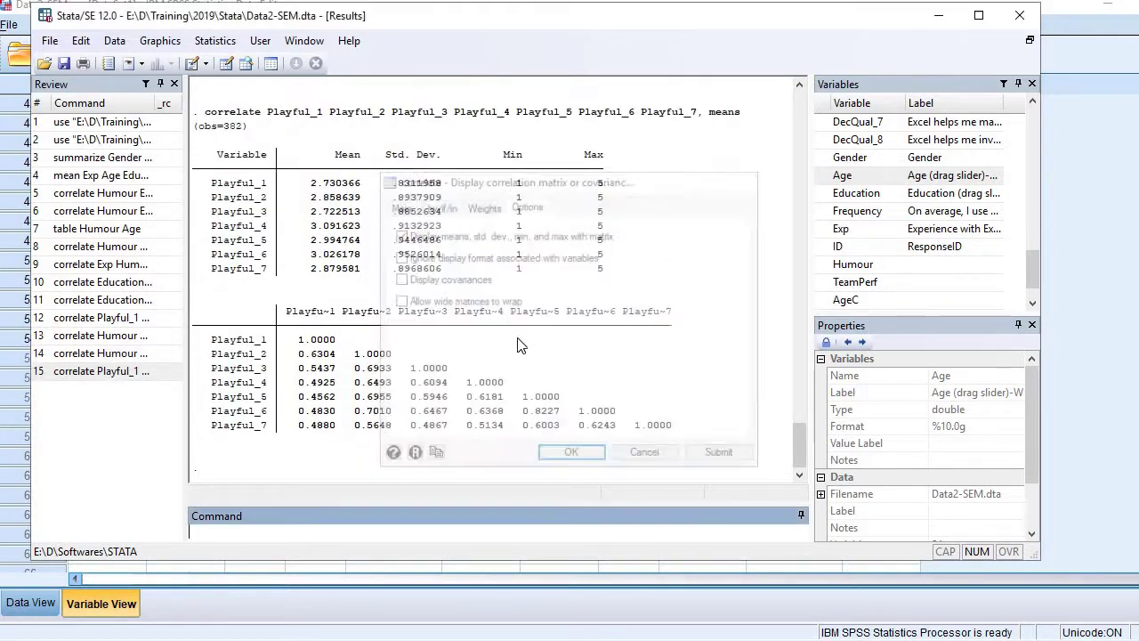